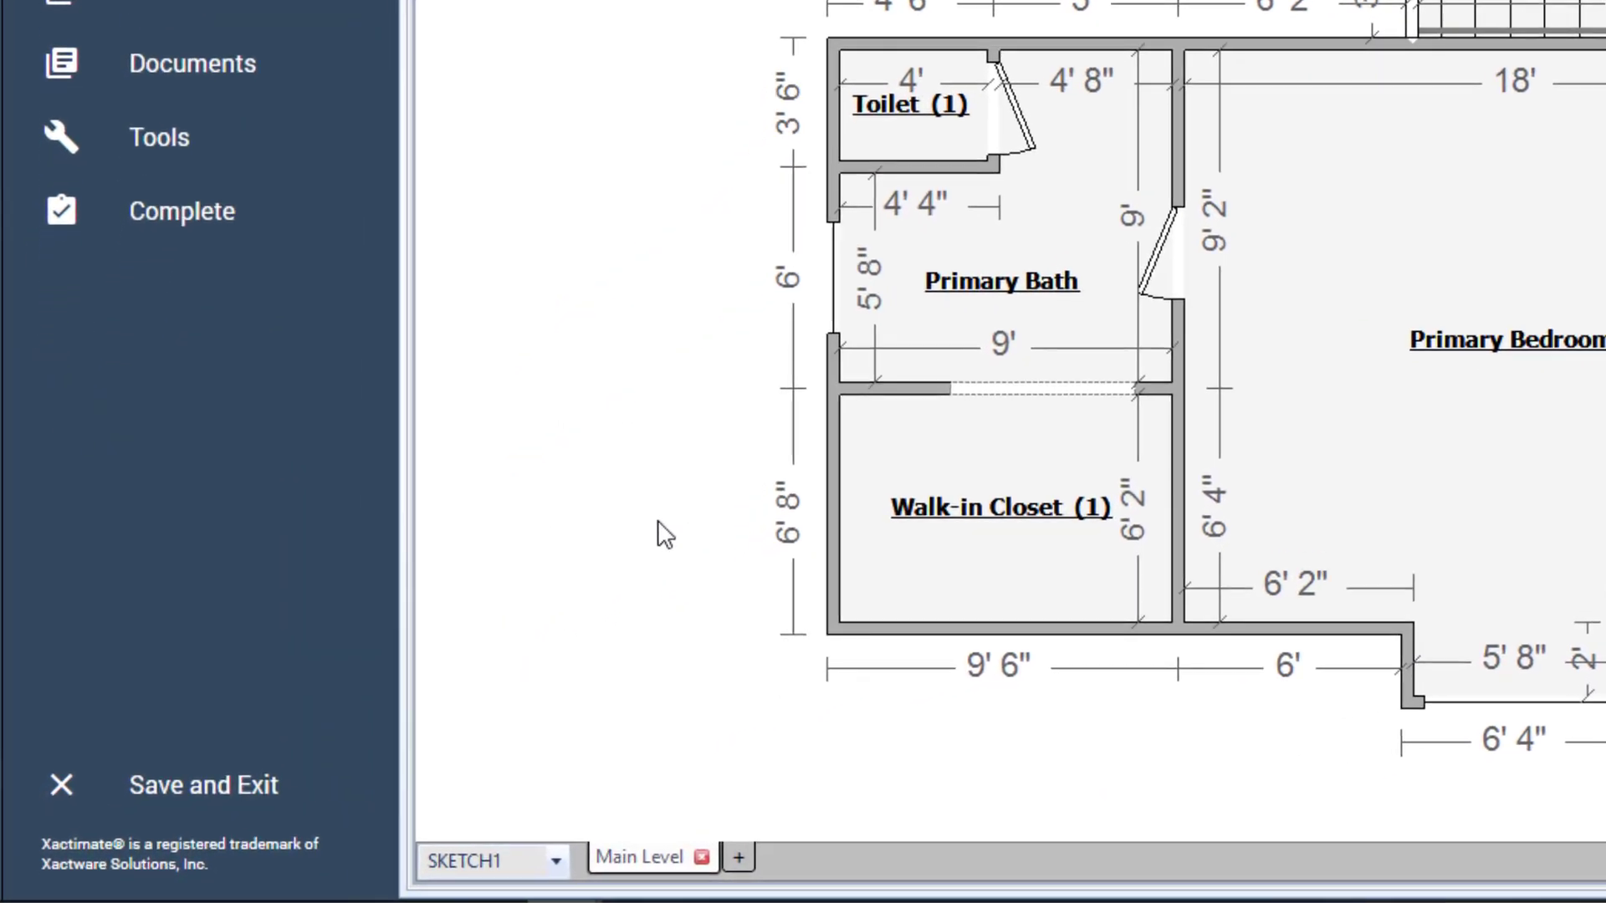
Create a new blank SKETCH2 from the SKETCH1 tab's sketch list.
click(556, 854)
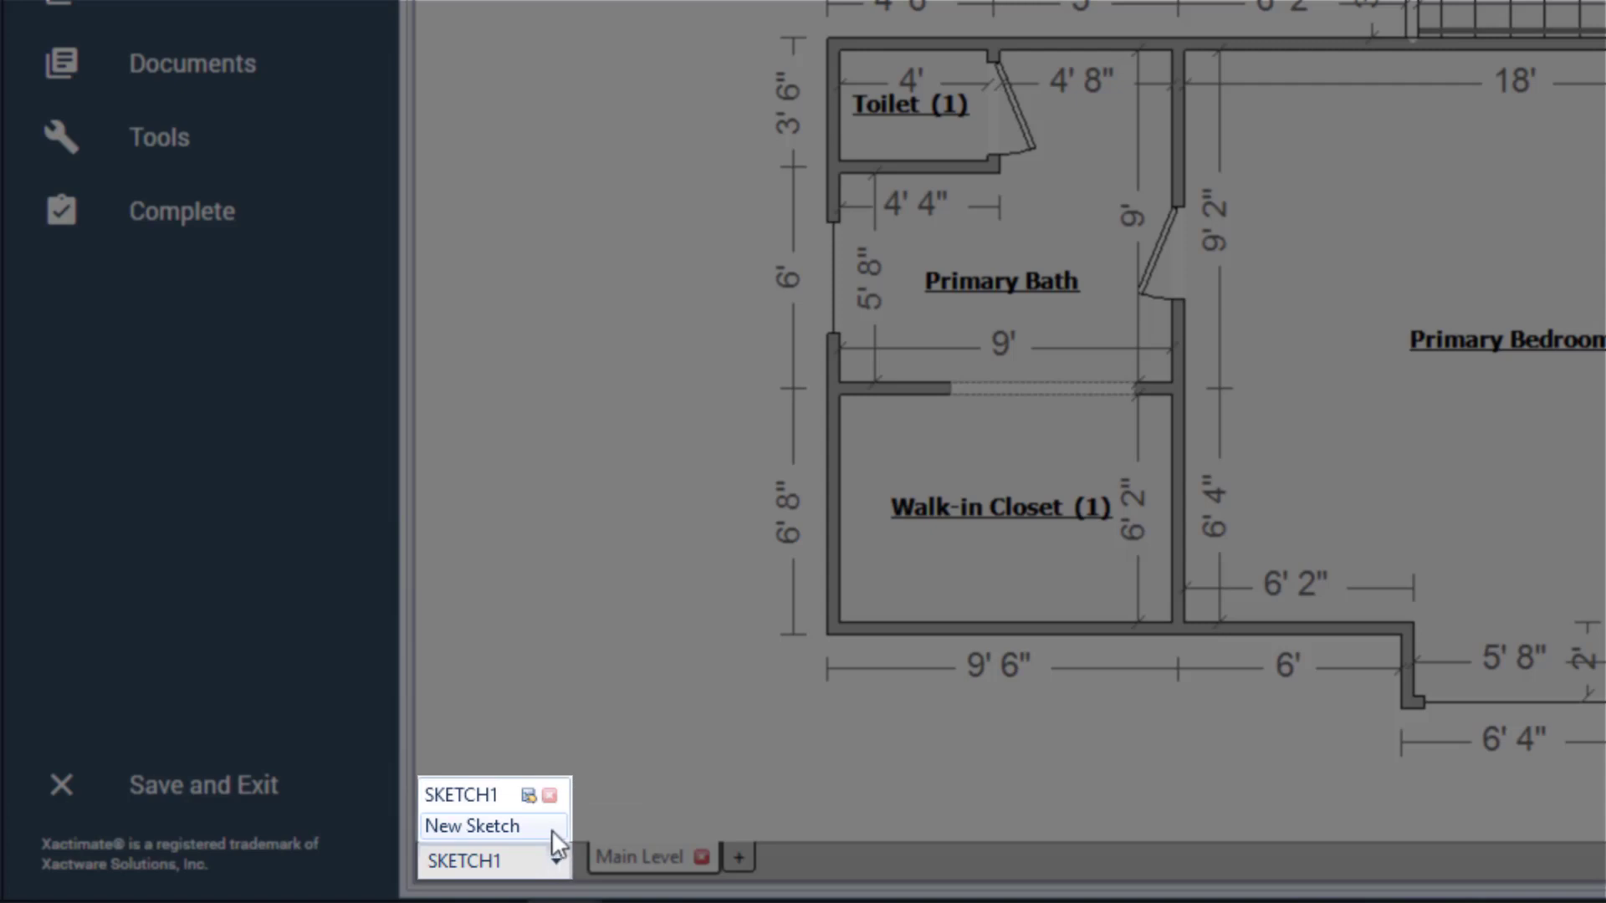
click(551, 827)
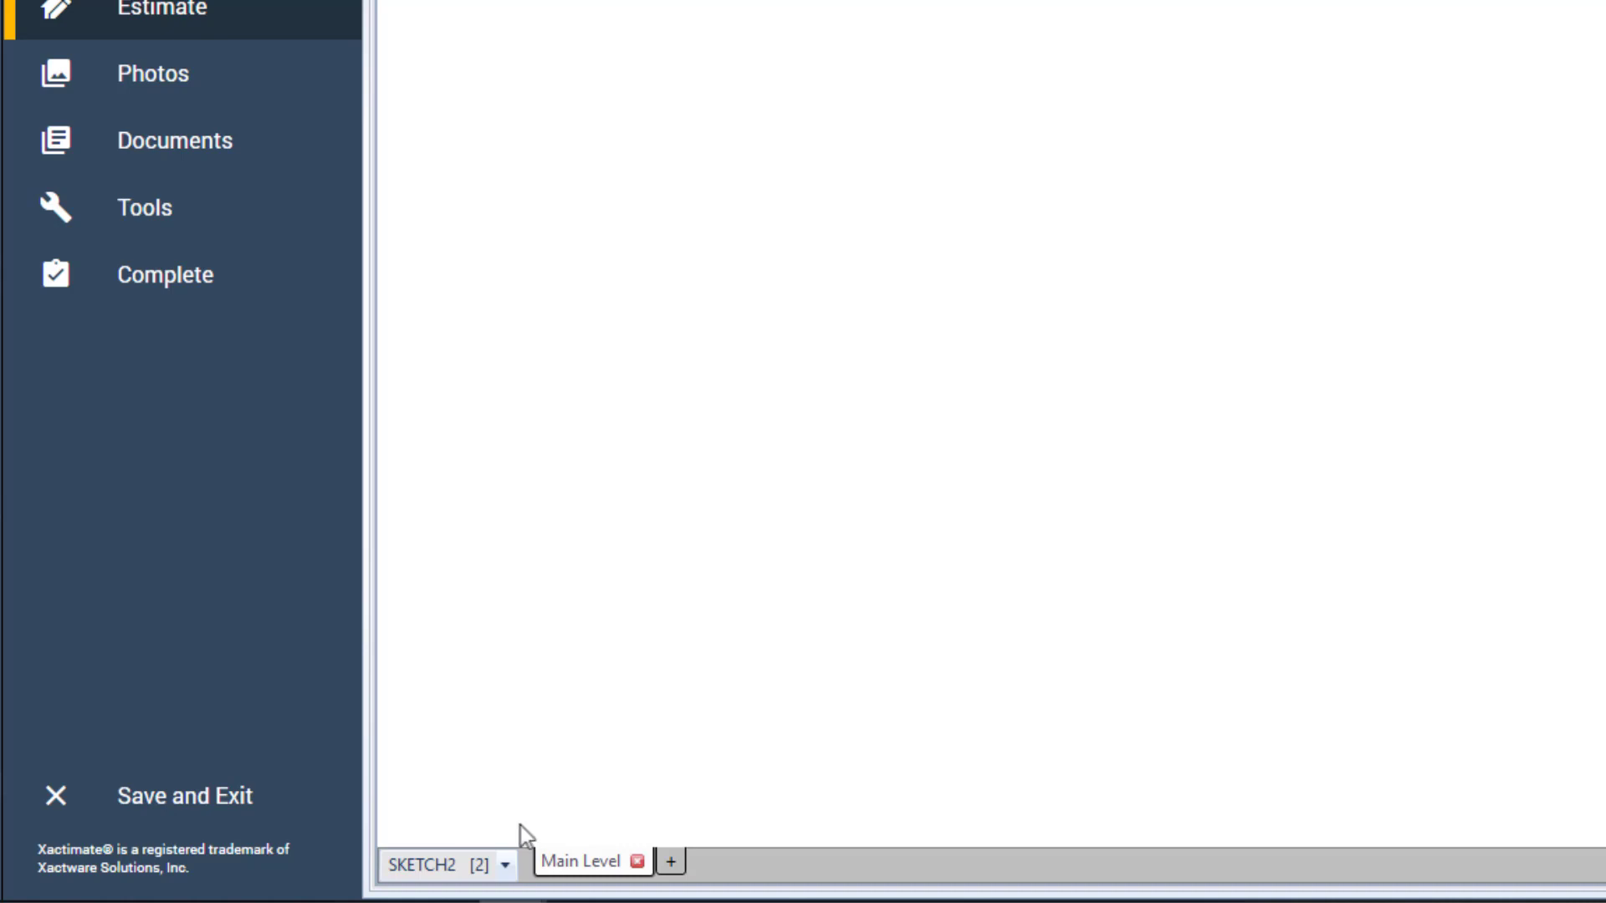
Open the project's sketch list from the SKETCH2 tab, then close it.
click(505, 872)
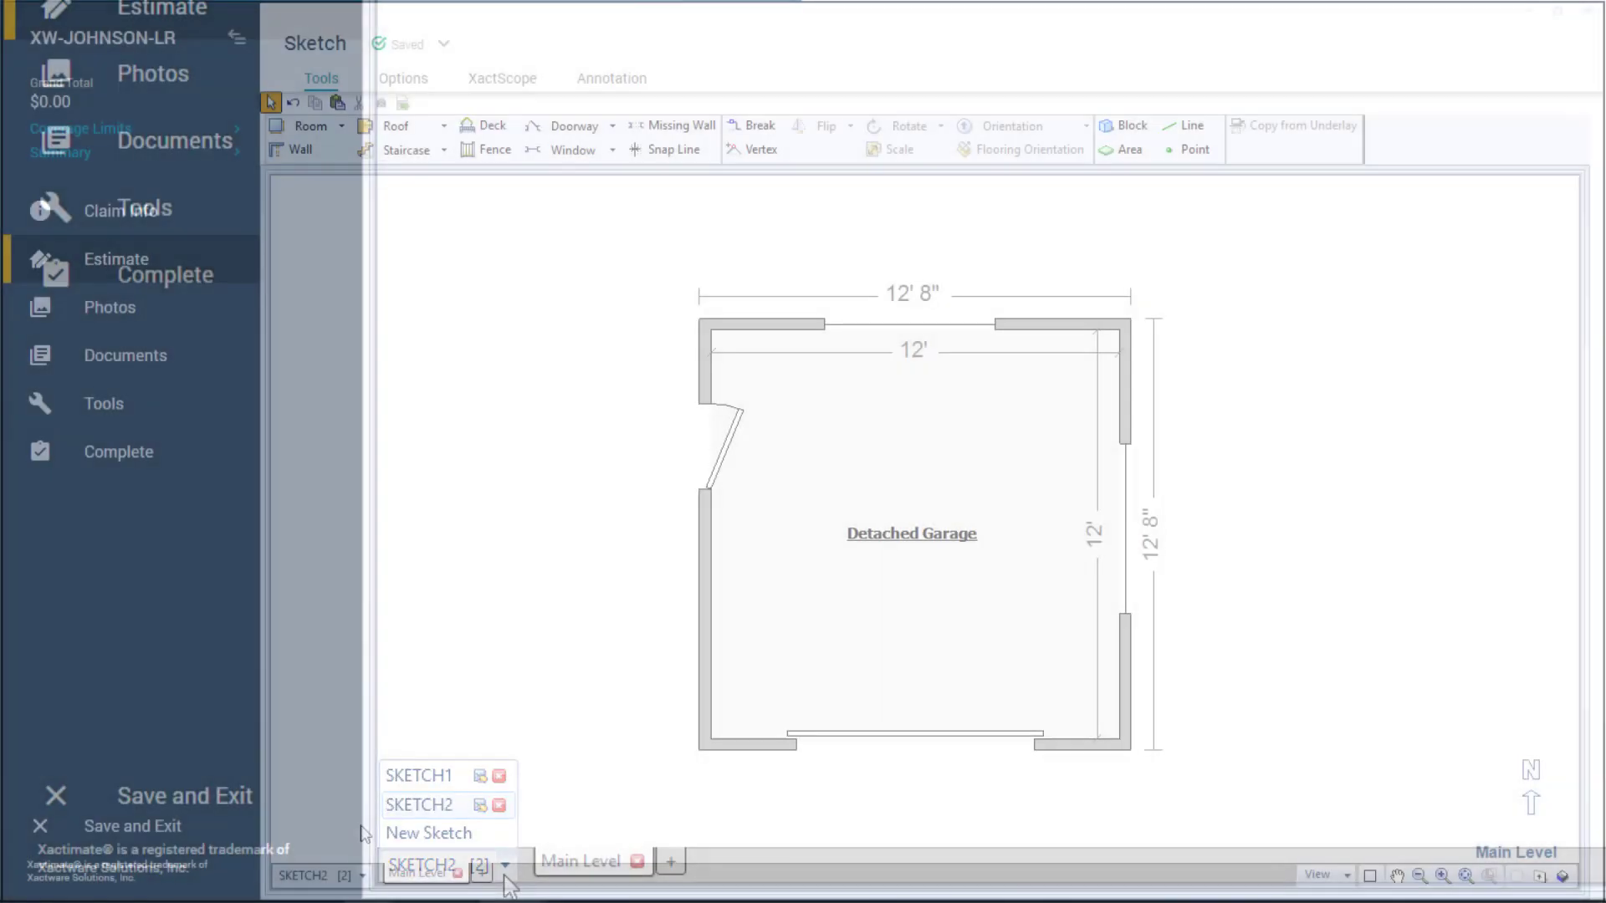
click(360, 826)
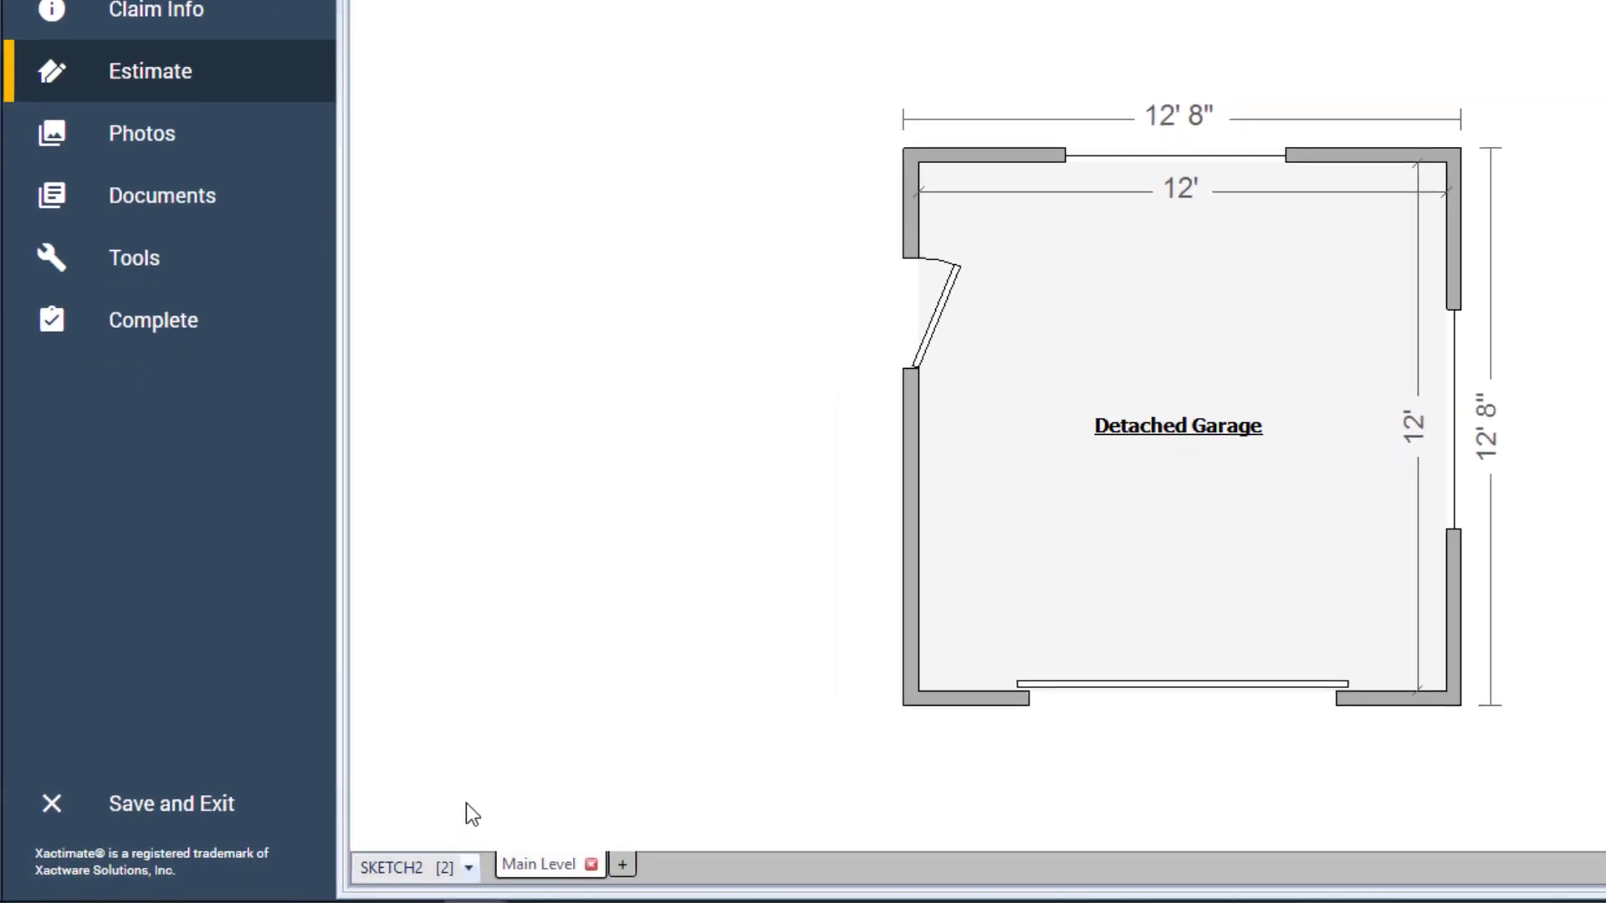
Open the Rename Sketch Page dialog for SKETCH2 from the sketch list.
click(466, 859)
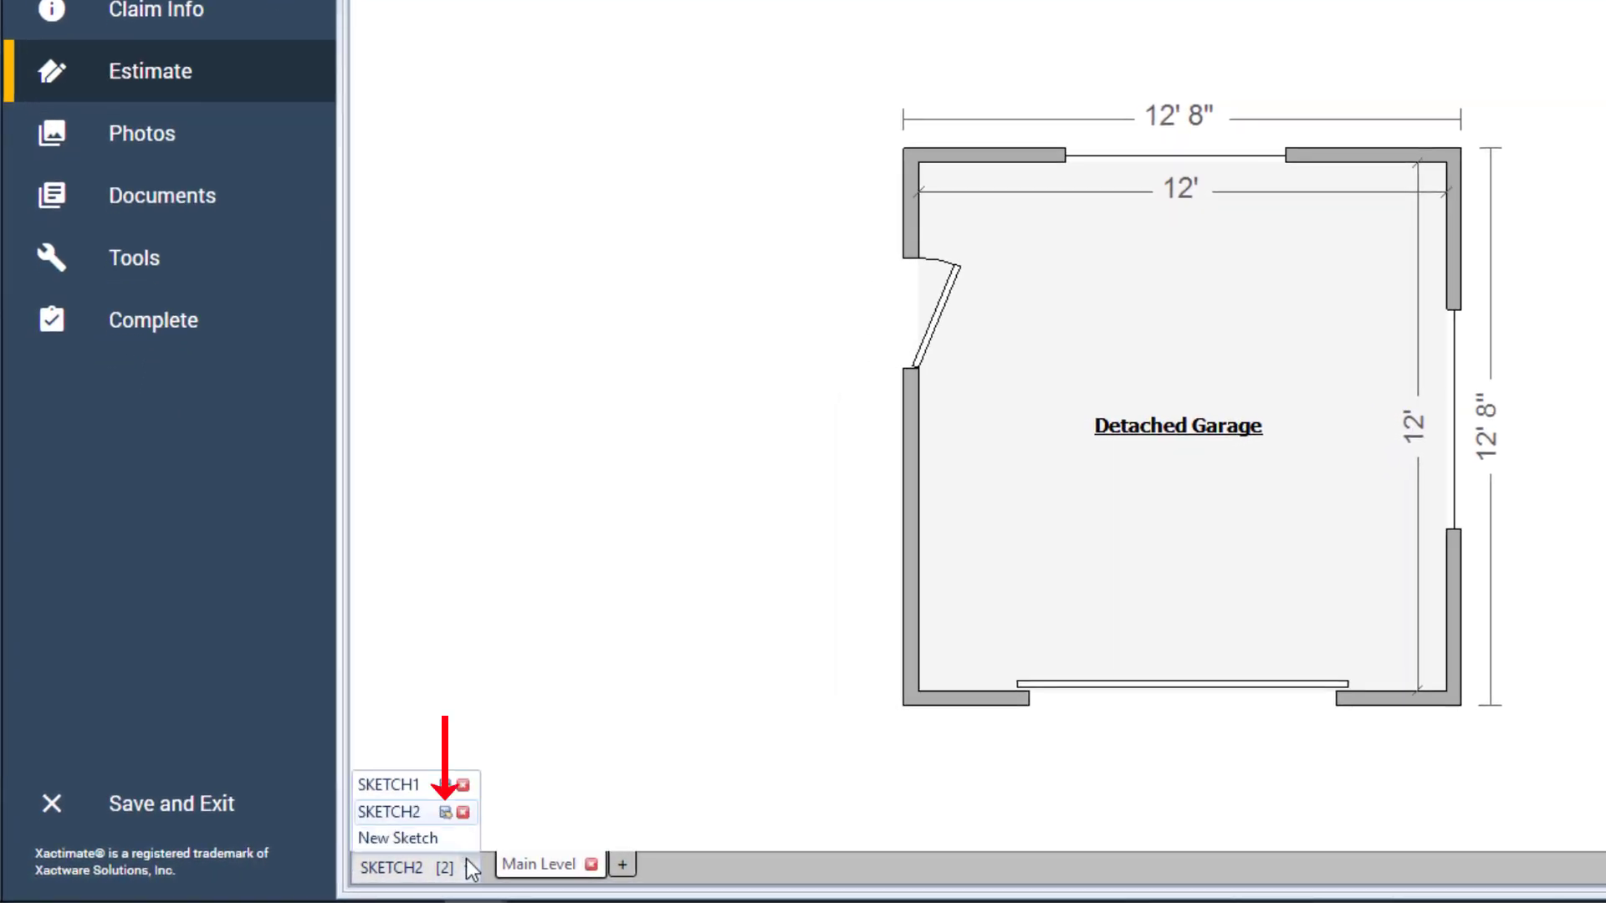
click(447, 817)
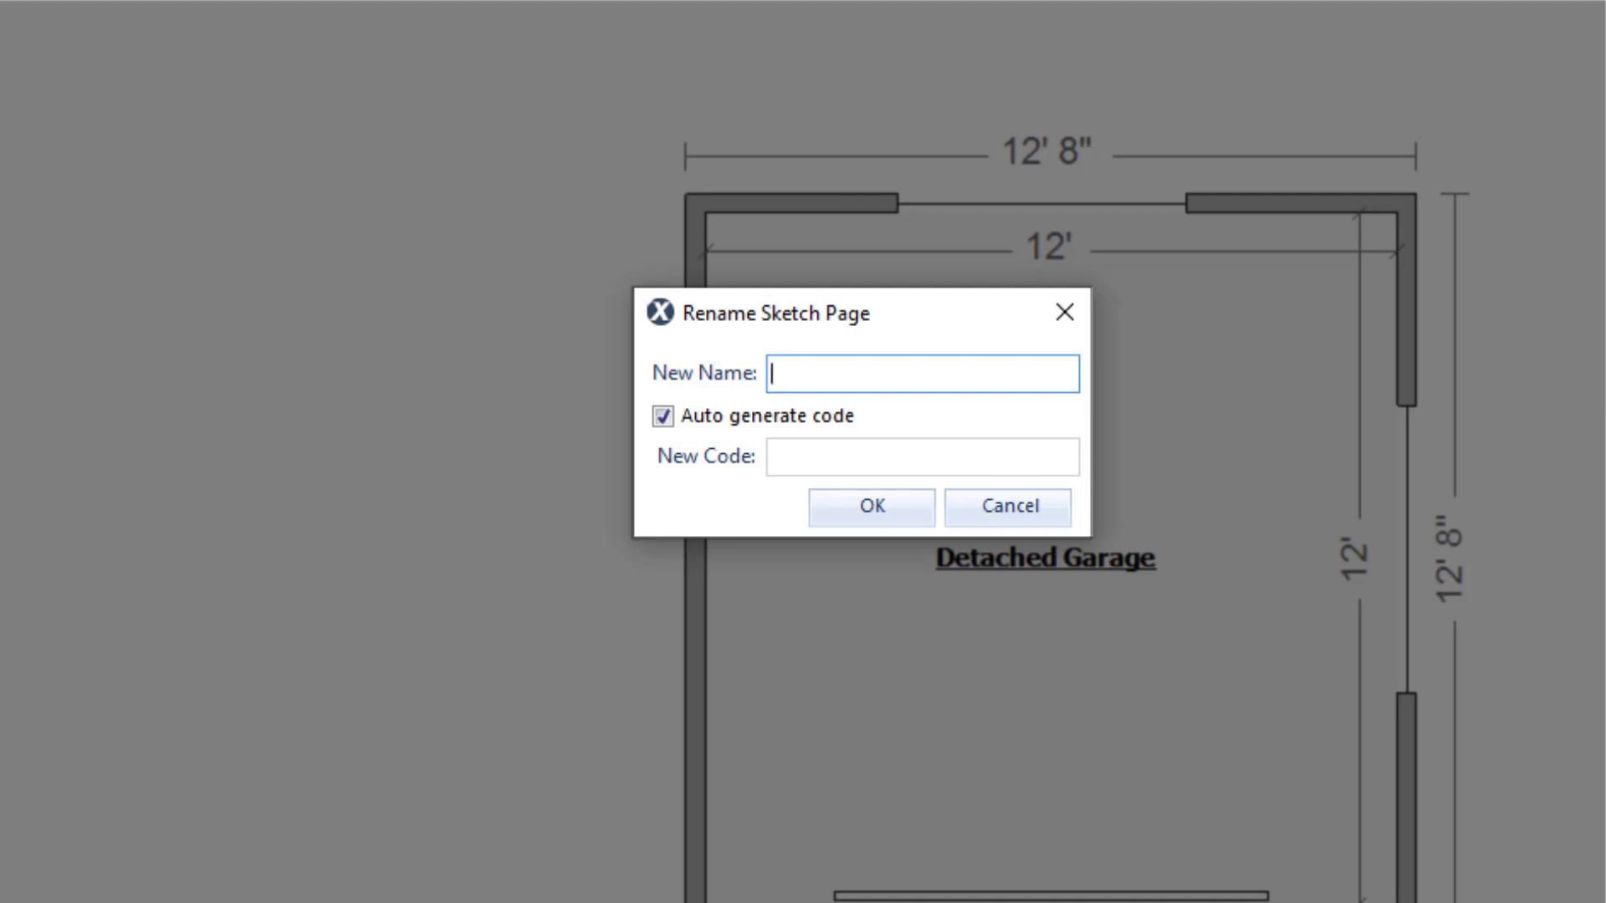
text(Detached G)
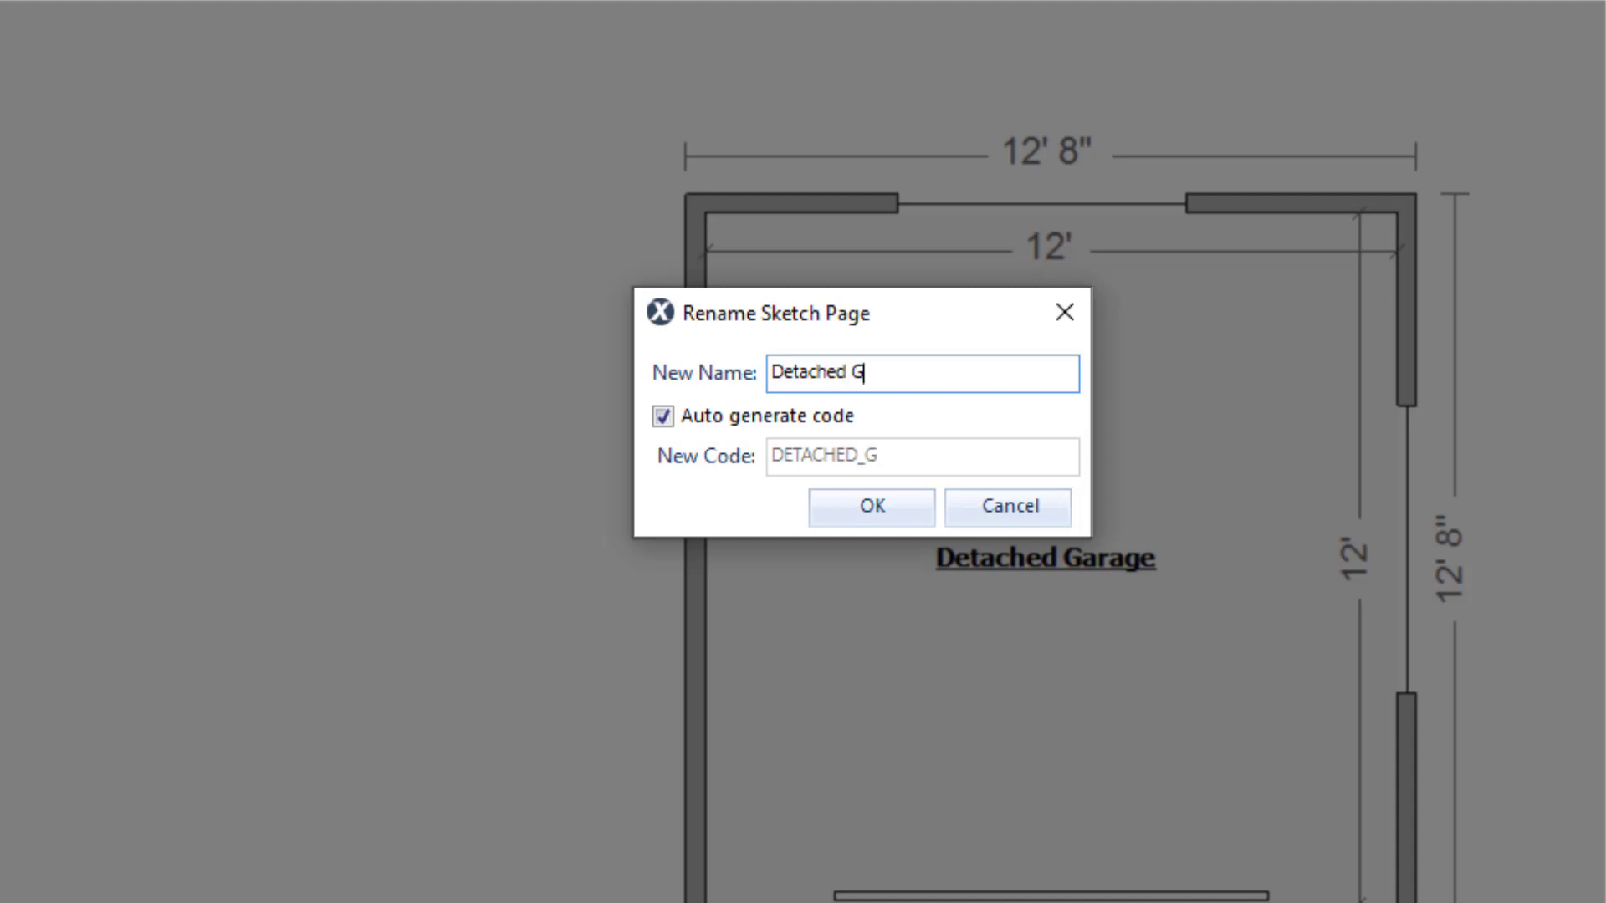
text(arage)
Confirm Detached Garage as SKETCH2's new name and deselect the garage room.
click(878, 506)
click(784, 584)
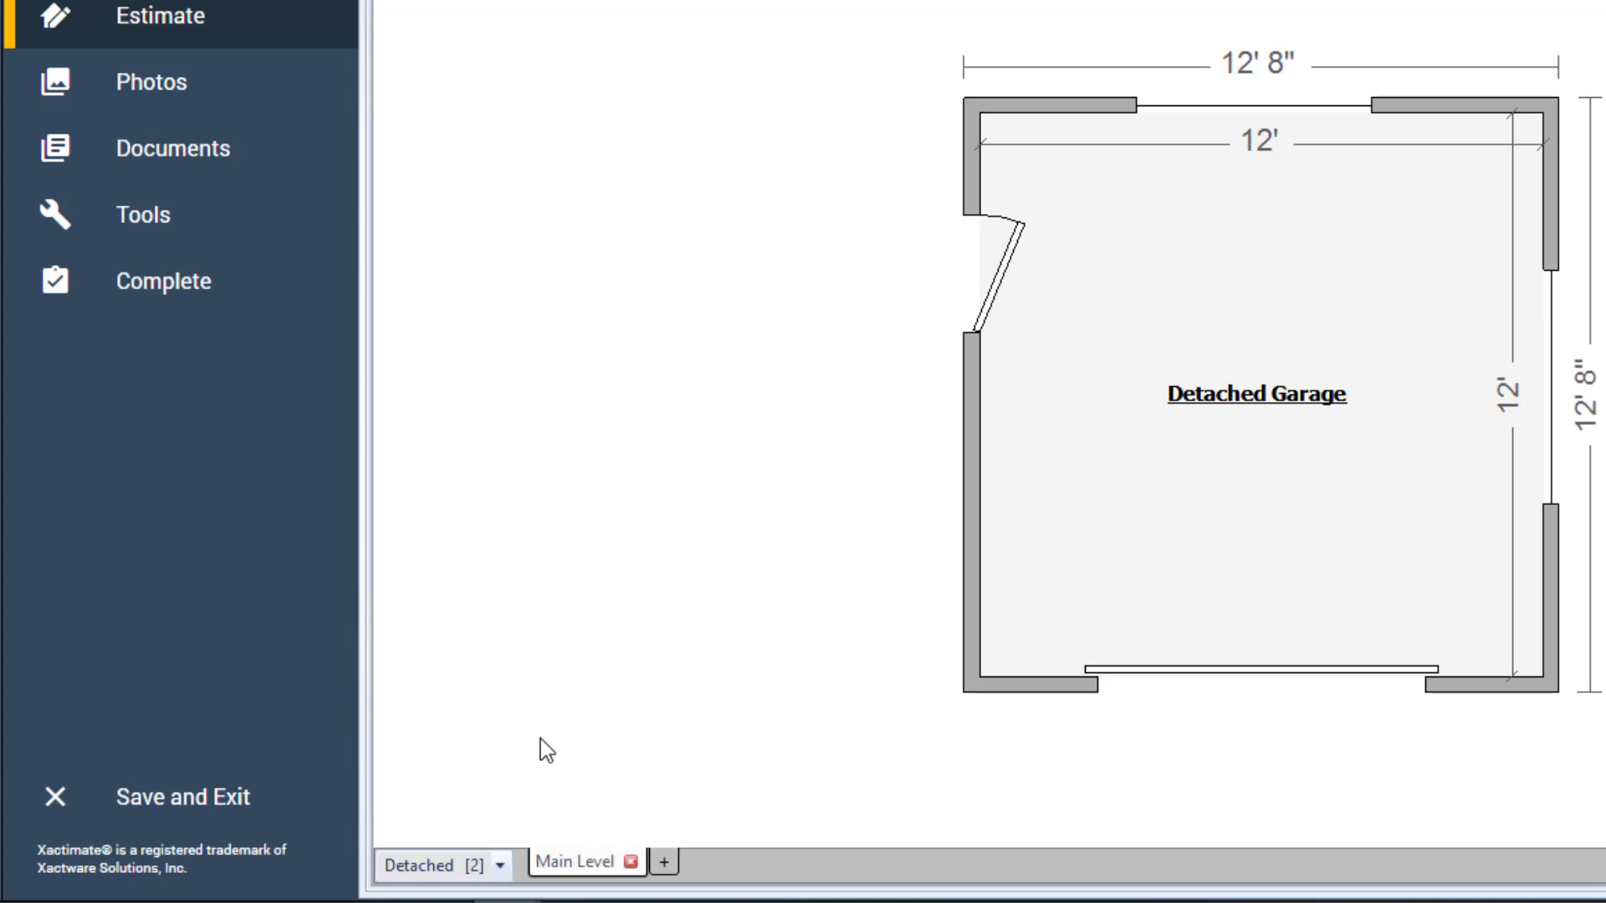
click(500, 866)
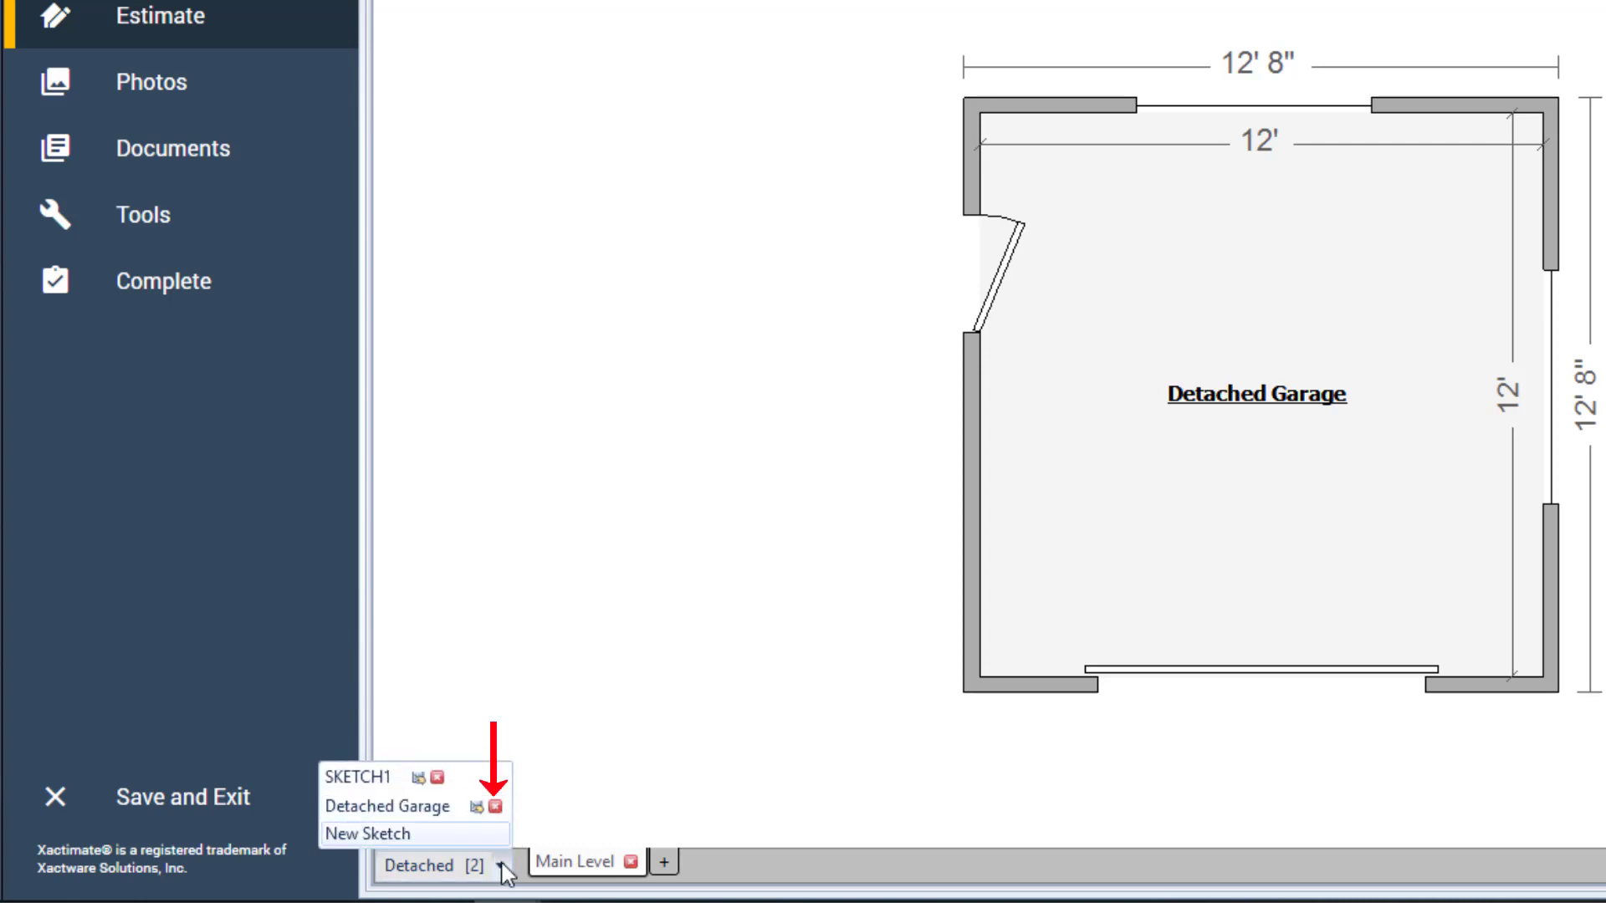
click(496, 807)
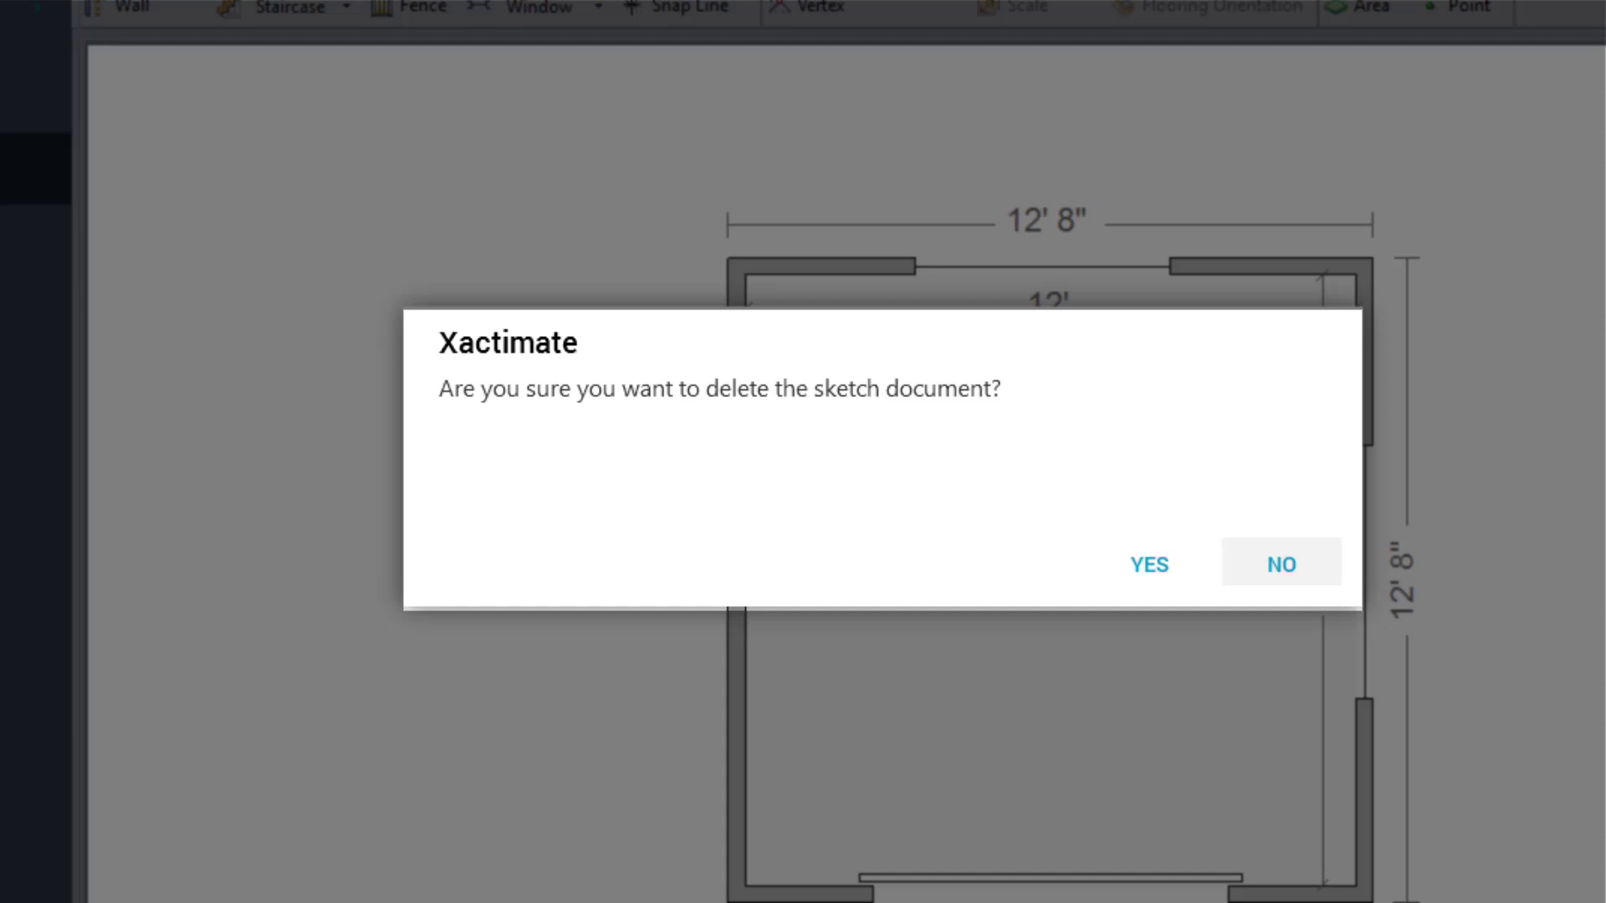
click(1254, 564)
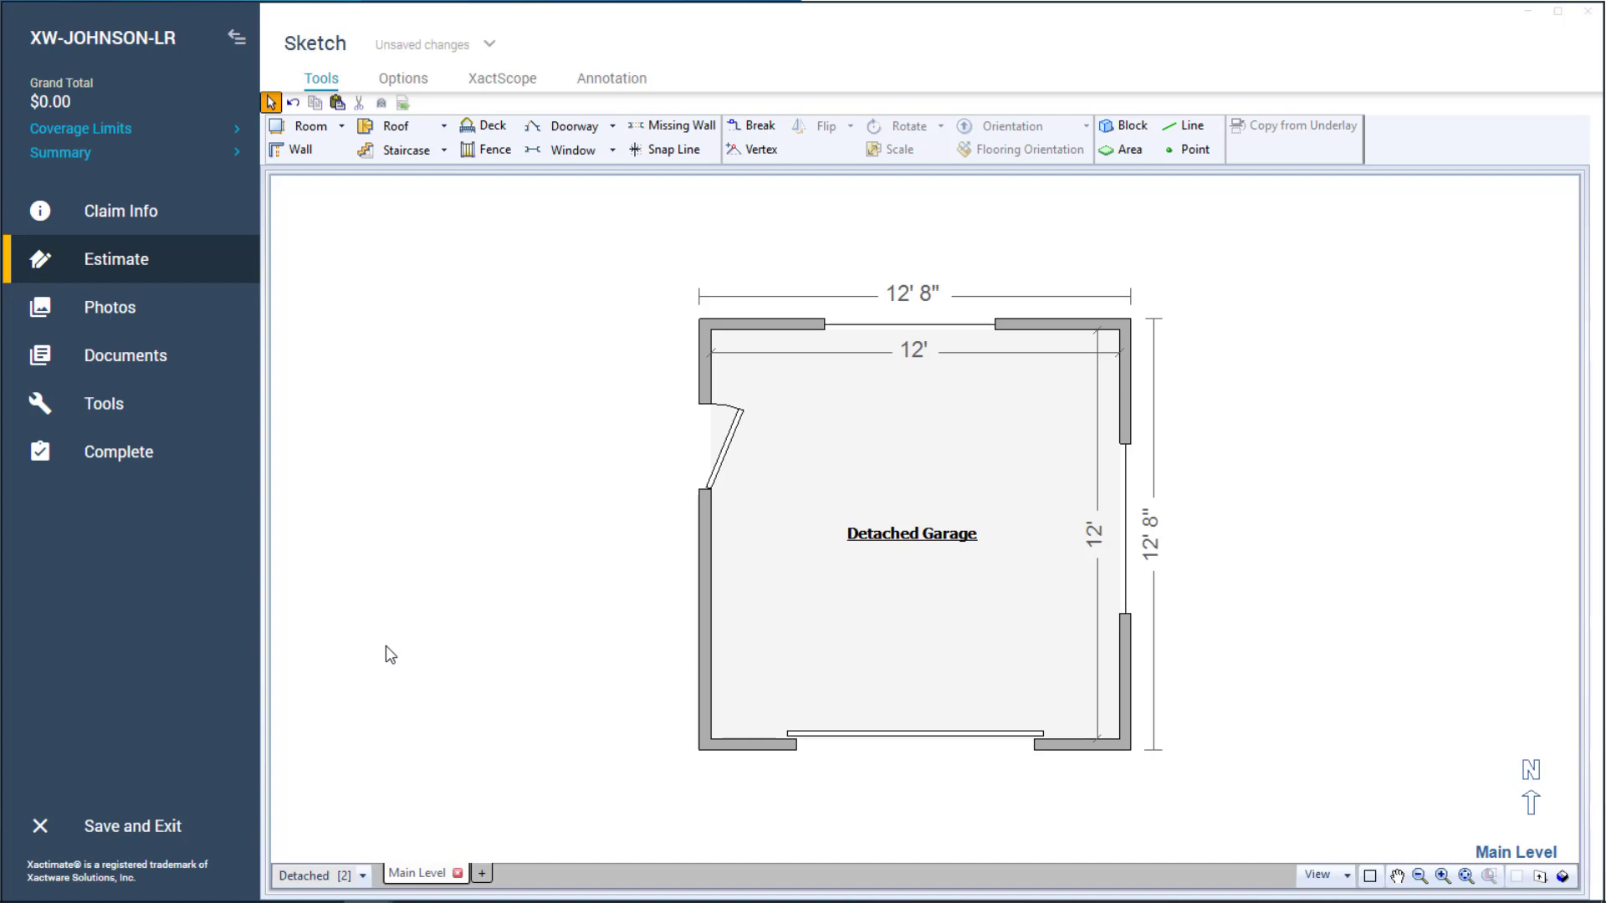
Go to Estimate › Estimate Items, whose grouping tree lists Detached Garage.
click(139, 262)
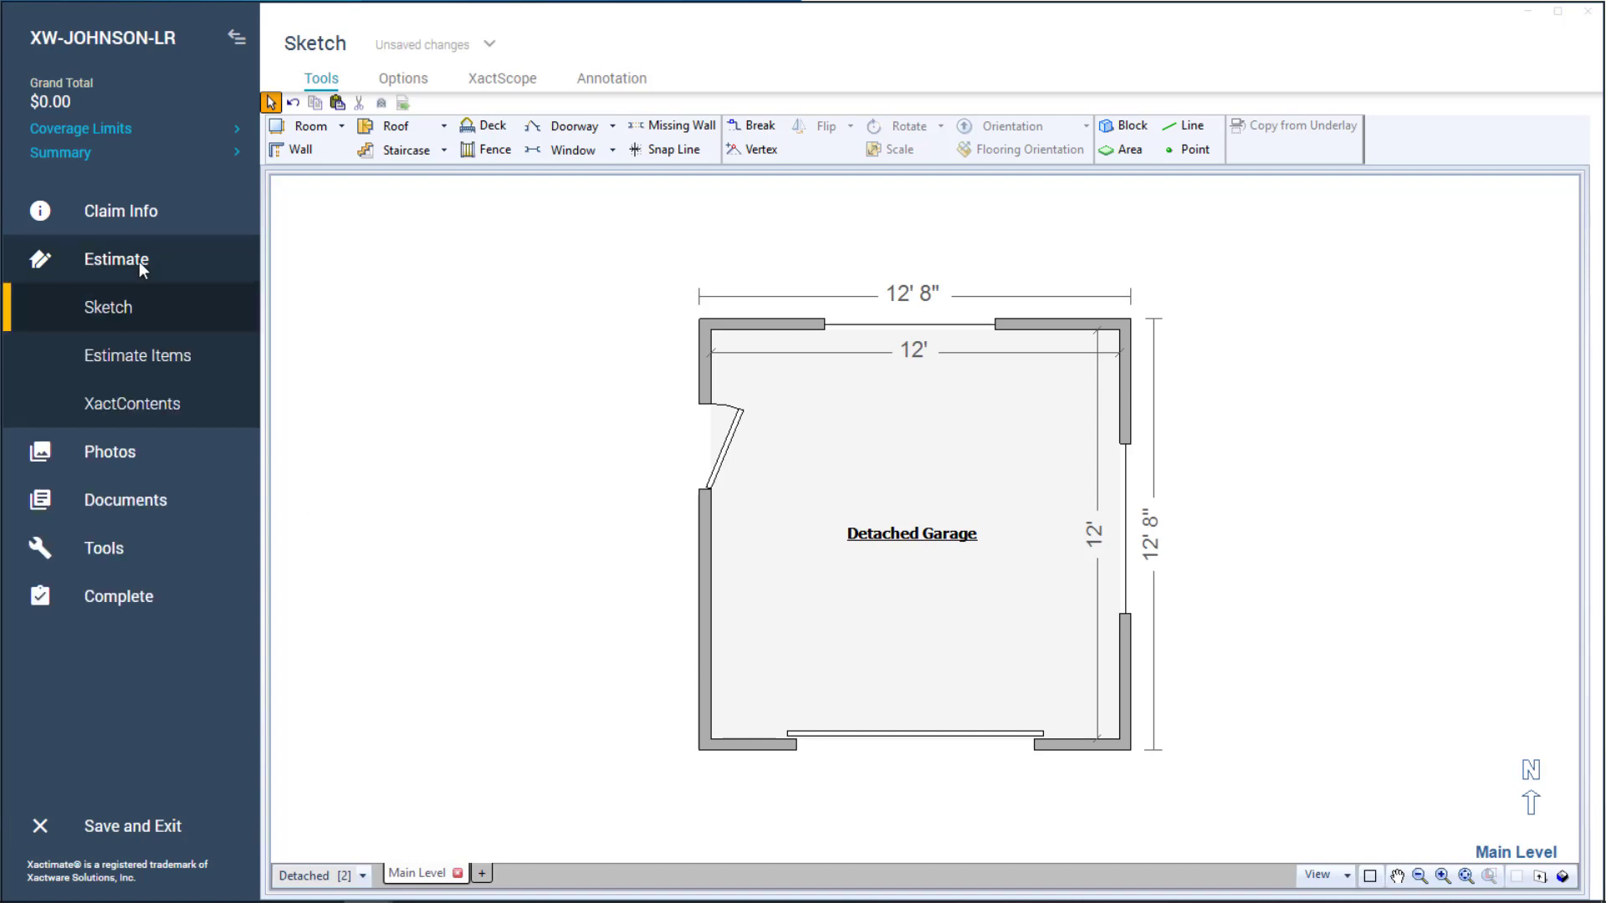
click(152, 358)
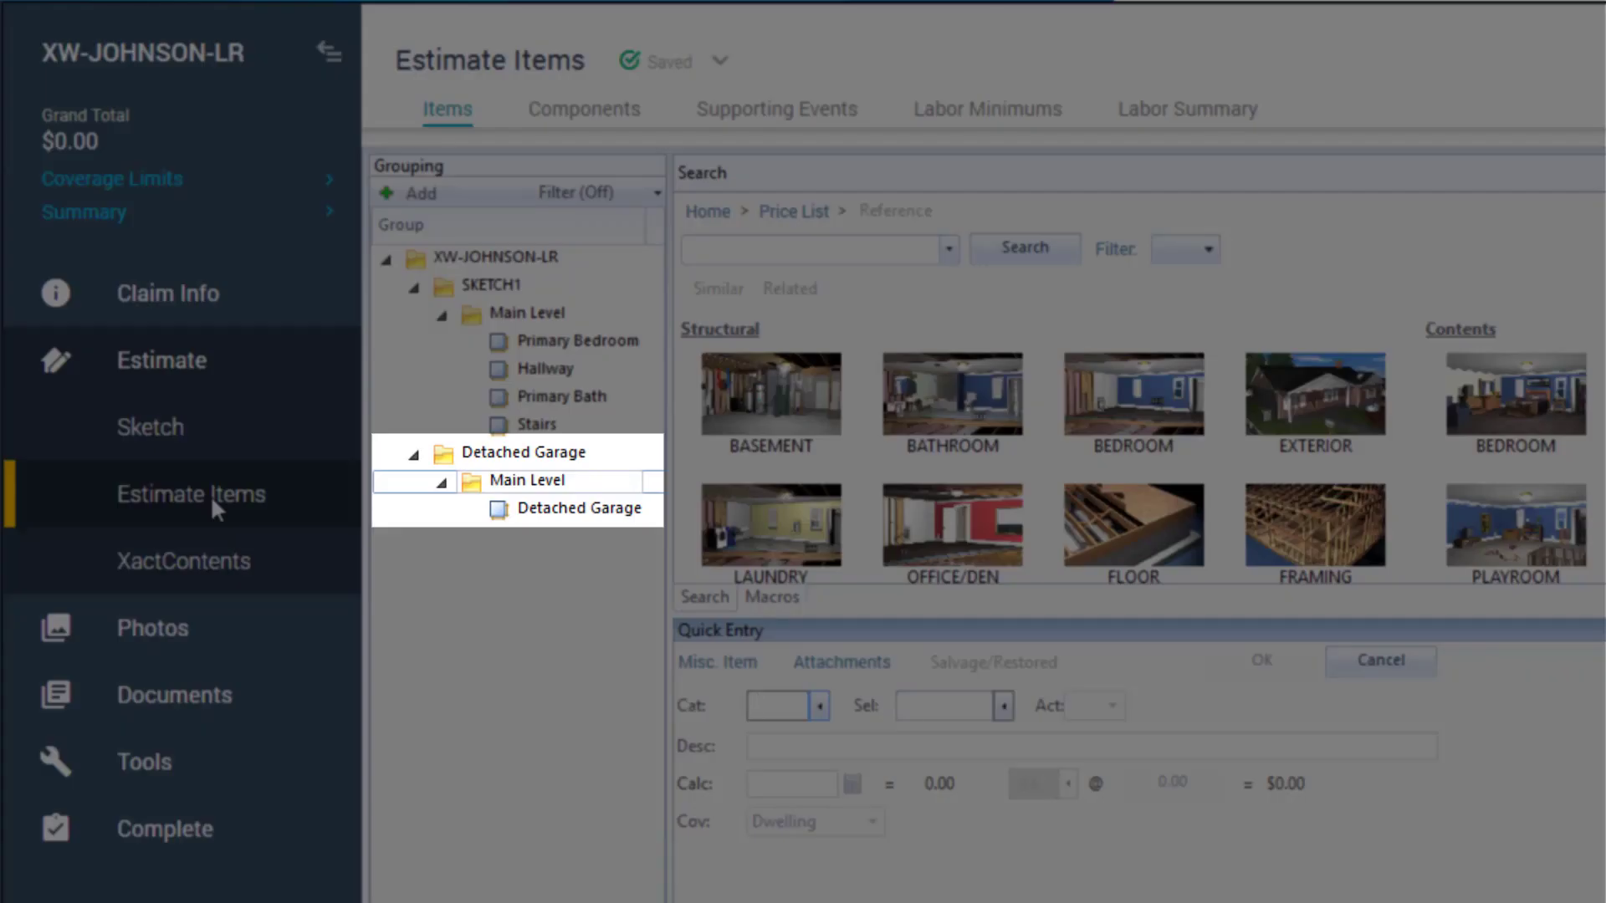
Select the Detached Garage room under Detached Garage › Main Level for new line items.
click(543, 516)
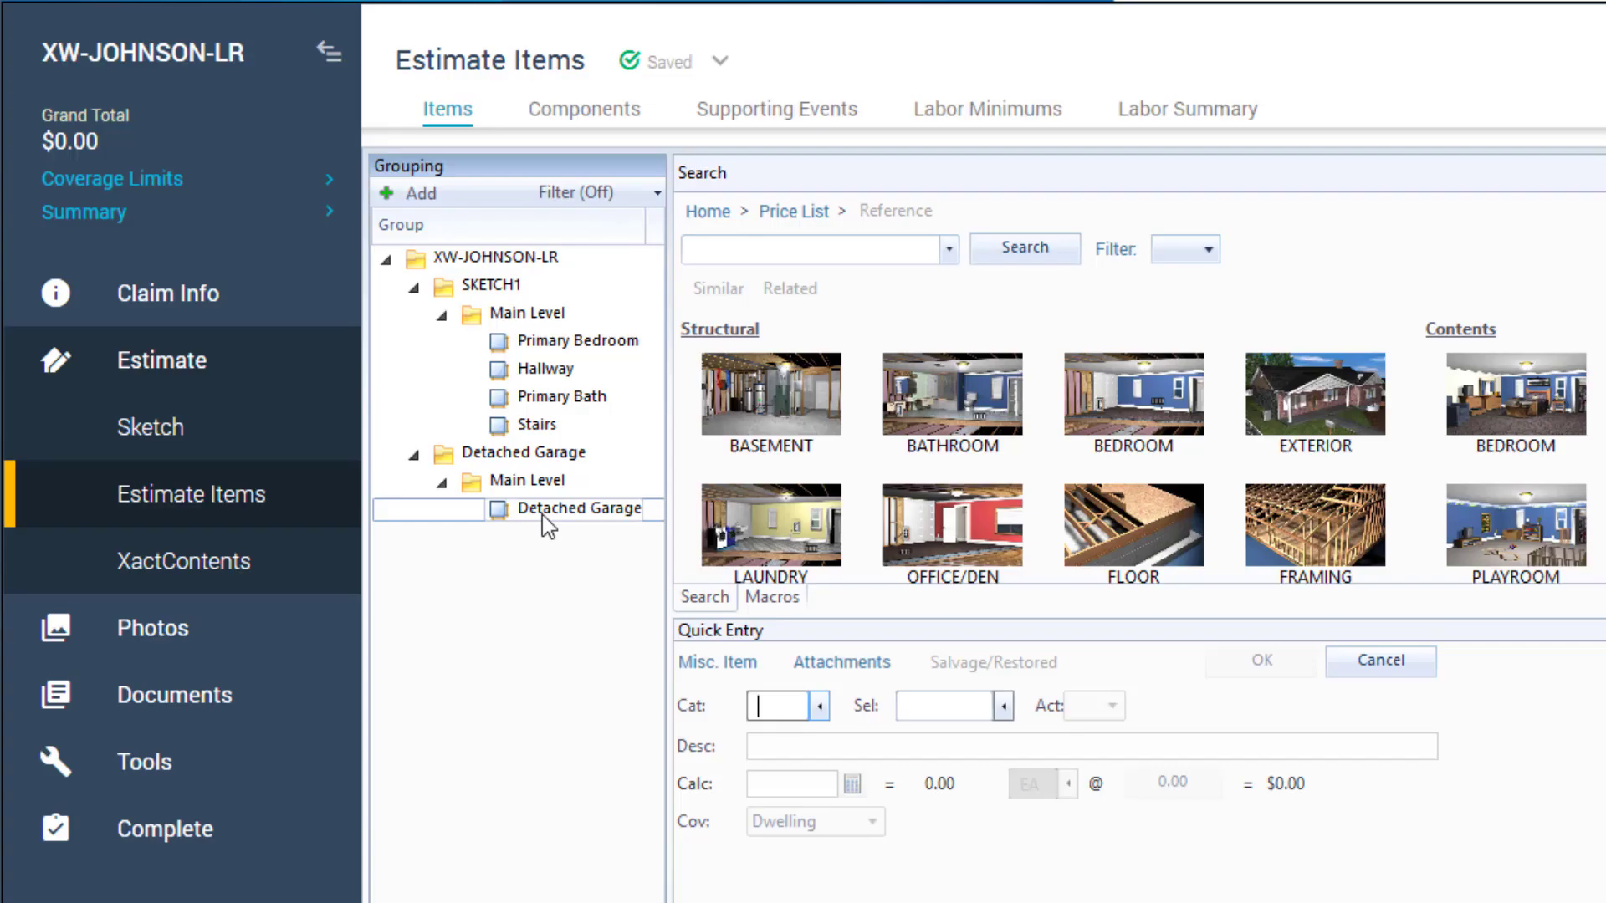